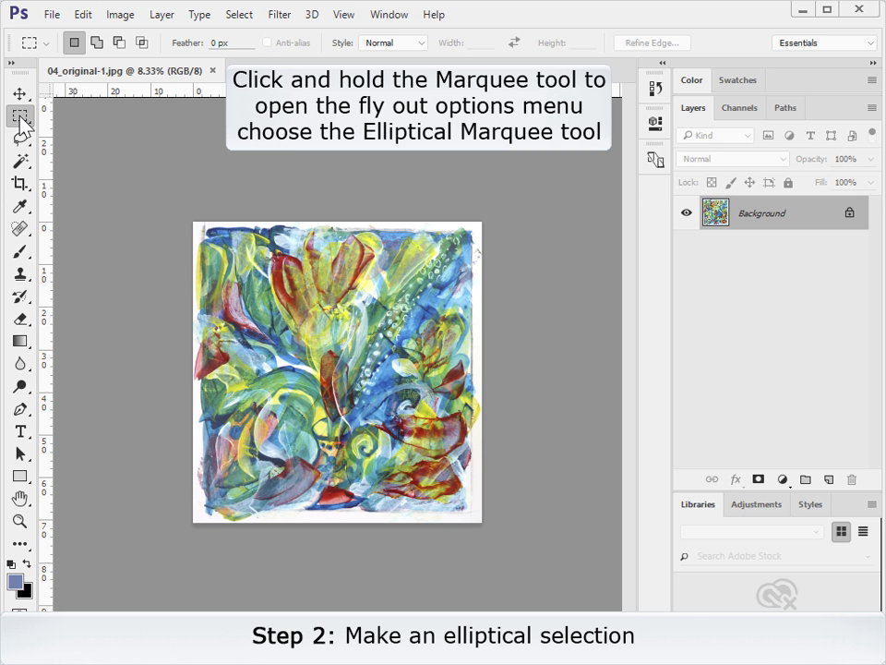
Step: Drag an elliptical marquee of about 61.87 × 64.01 cm across the painting's top-left to bottom-right corners
{"action": "left_click_drag", "start_coordinate": [21, 120], "coordinate": [85, 135]}
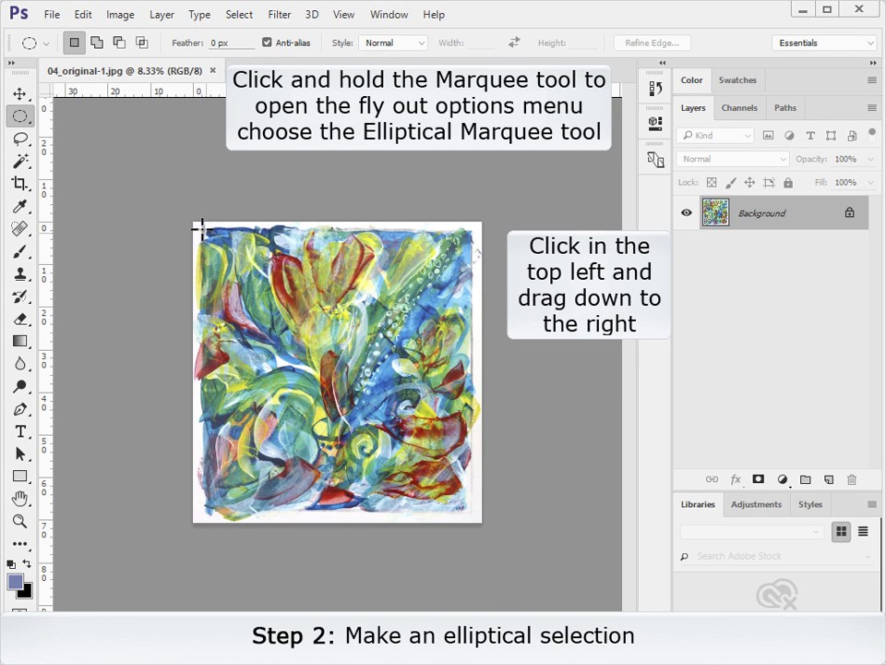
{"action": "mouse_move", "coordinate": [200, 229]}
{"action": "left_mouse_down"}
{"action": "mouse_move", "coordinate": [440, 493]}
{"action": "mouse_move", "coordinate": [466, 501]}
{"action": "left_mouse_up"}
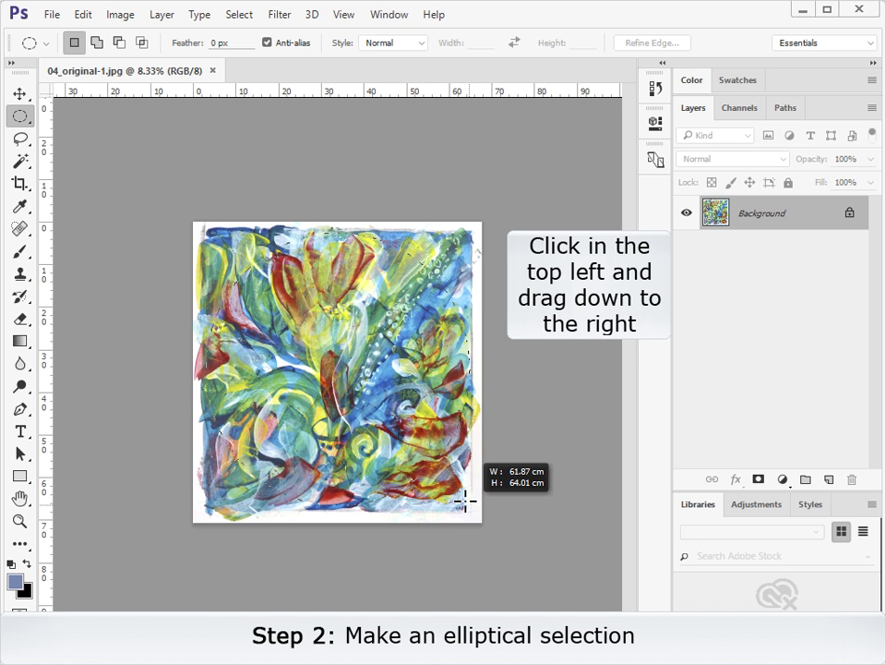
{"action": "left_click_drag", "start_coordinate": [465, 501], "coordinate": [465, 501]}
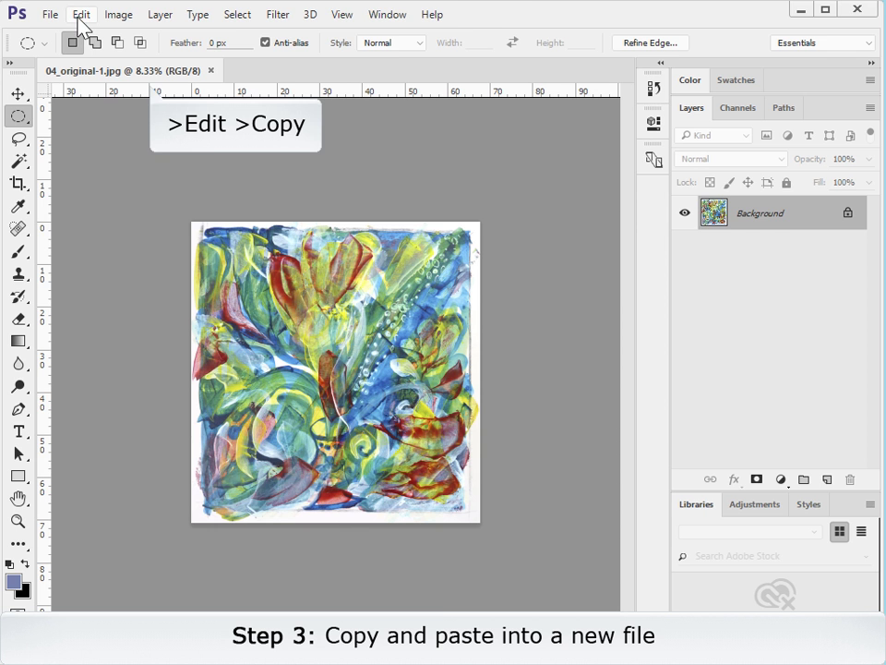
Step: Copy the ellipse and paste it as Layer 1 into a new transparent-background Untitled-1 document
{"action": "left_click", "coordinate": [81, 15]}
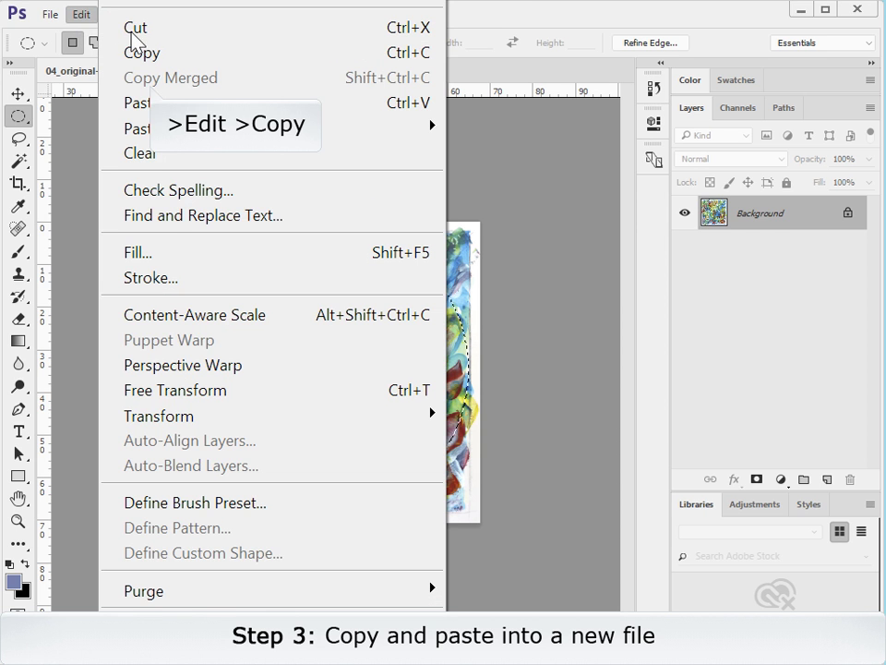
{"action": "left_click", "coordinate": [141, 54]}
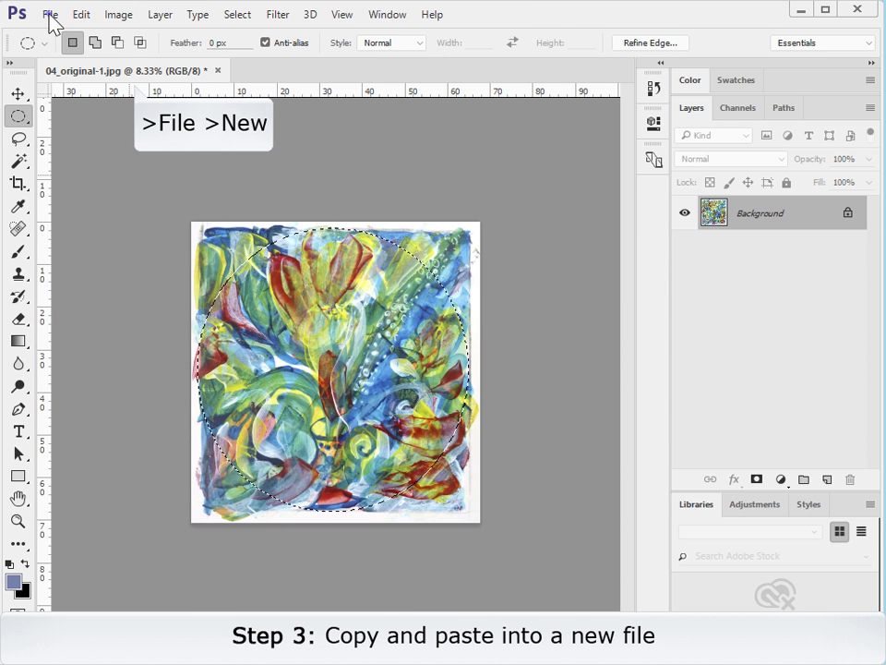
{"action": "left_click", "coordinate": [50, 15]}
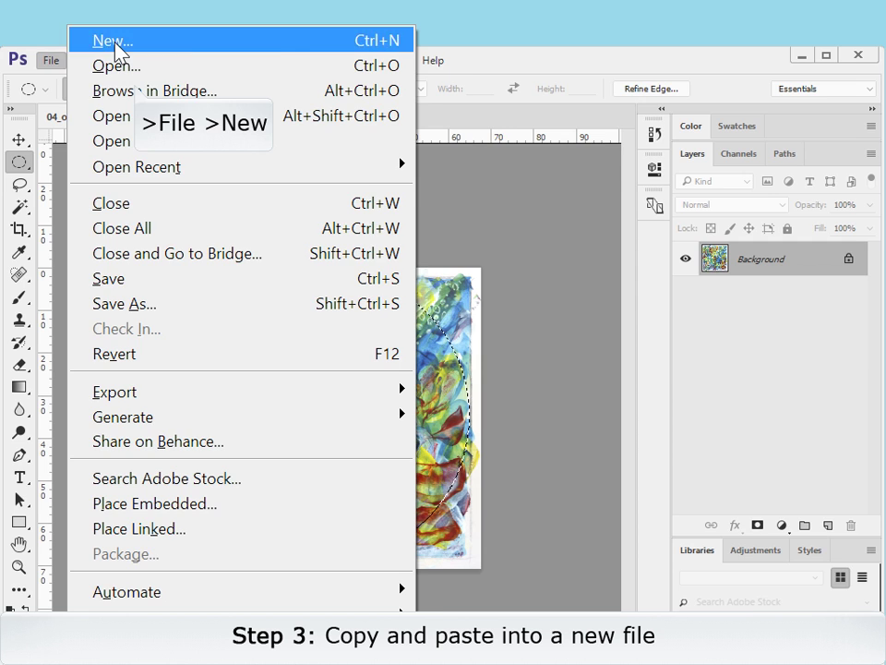
{"action": "left_click", "coordinate": [115, 51]}
{"action": "left_click", "coordinate": [689, 273]}
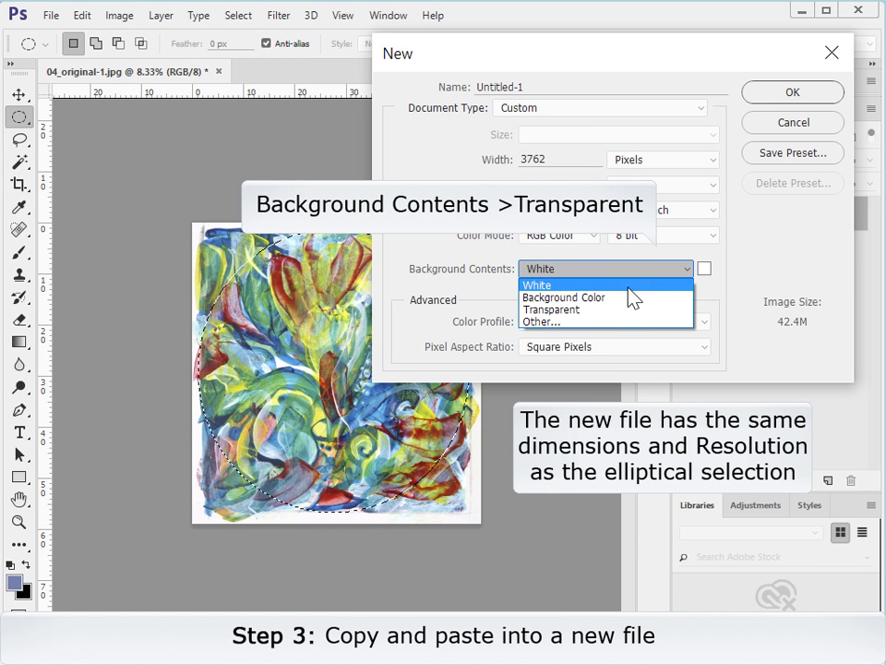
{"action": "left_click", "coordinate": [623, 310]}
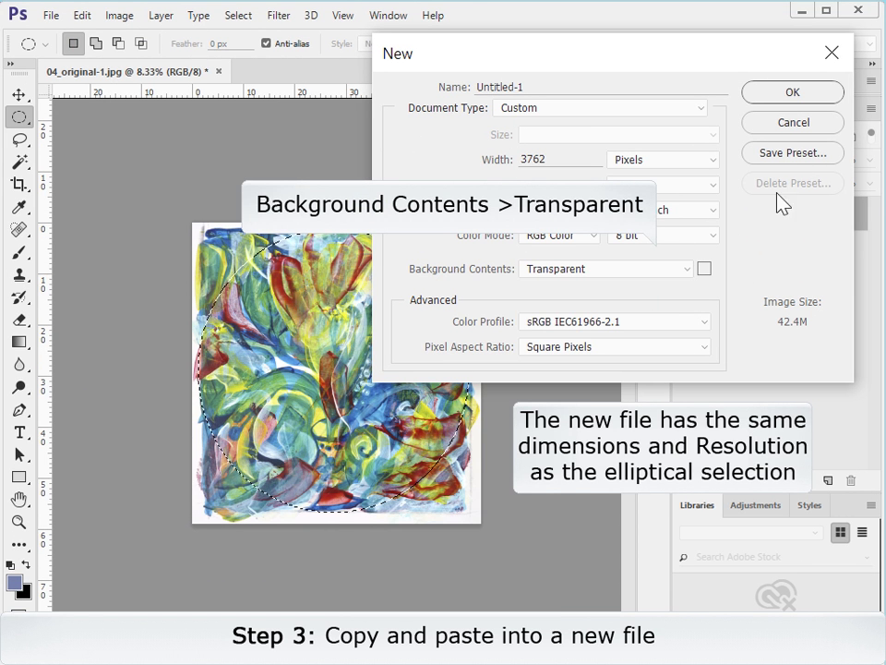
{"action": "left_click", "coordinate": [789, 96]}
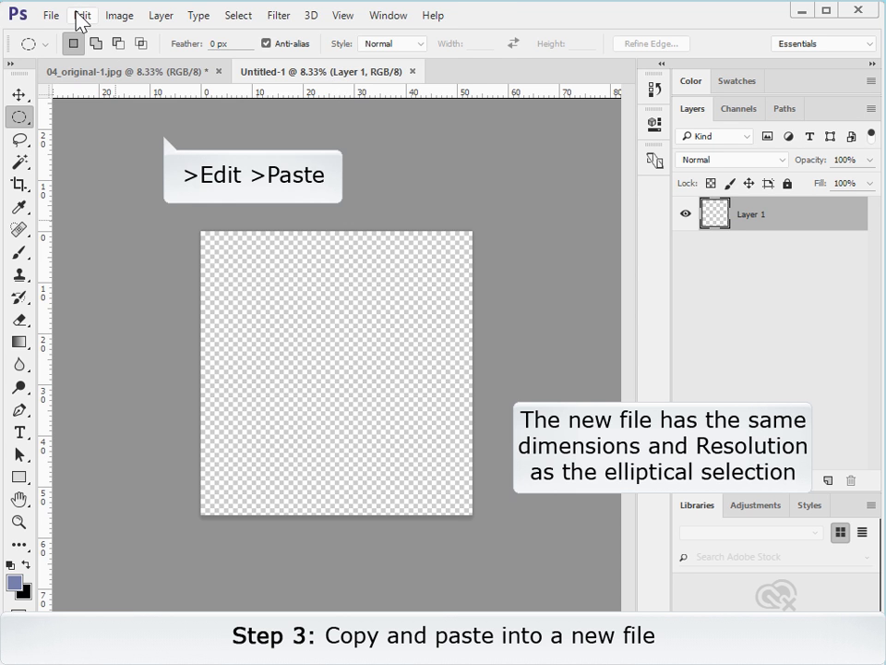
{"action": "left_click", "coordinate": [79, 16]}
{"action": "left_click", "coordinate": [136, 104]}
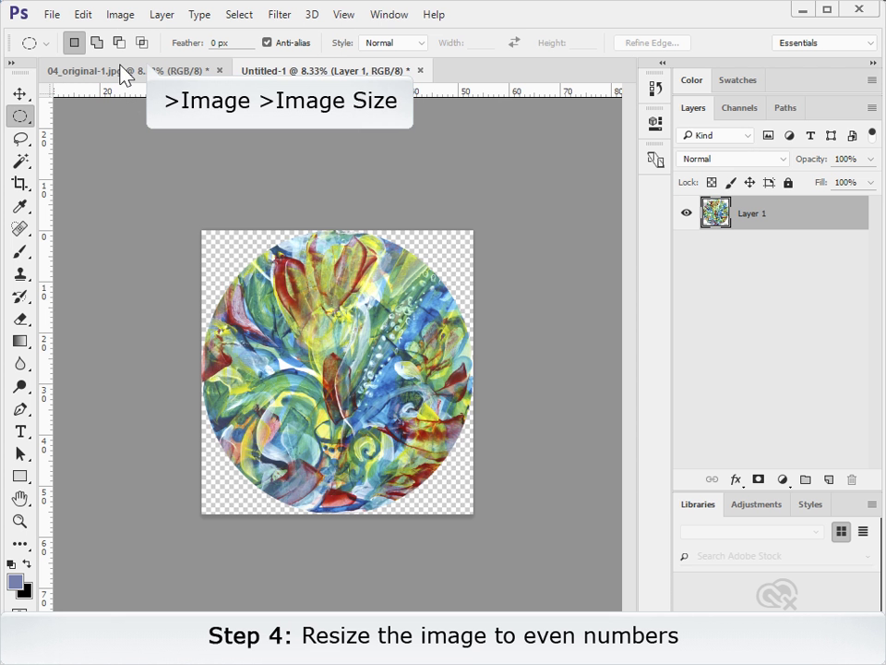
Step: In Image Size, change the resolution to 150 ppi without resampling, then re-enable Resample
{"action": "left_click", "coordinate": [120, 17]}
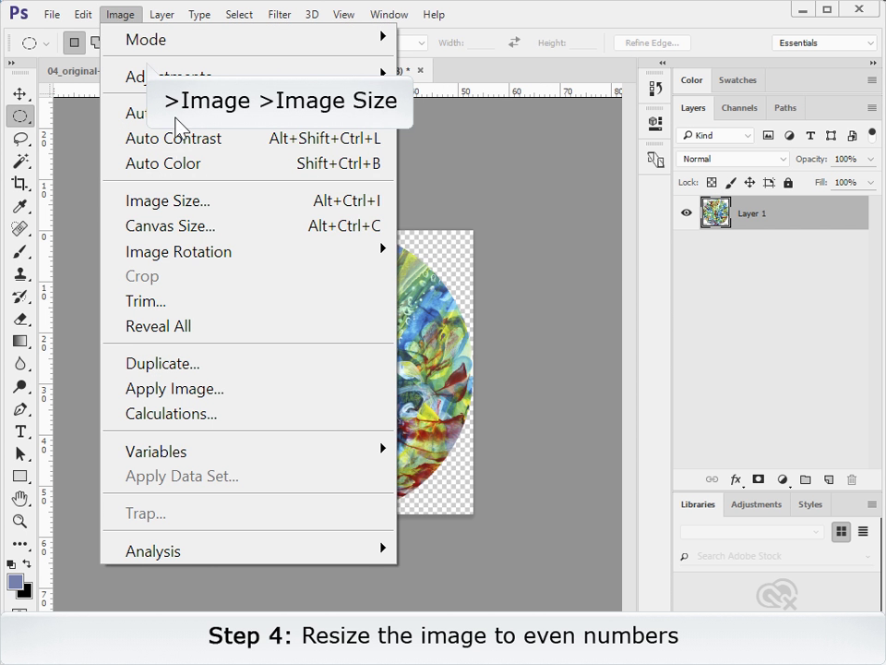
{"action": "left_click", "coordinate": [181, 202]}
{"action": "left_click", "coordinate": [437, 336]}
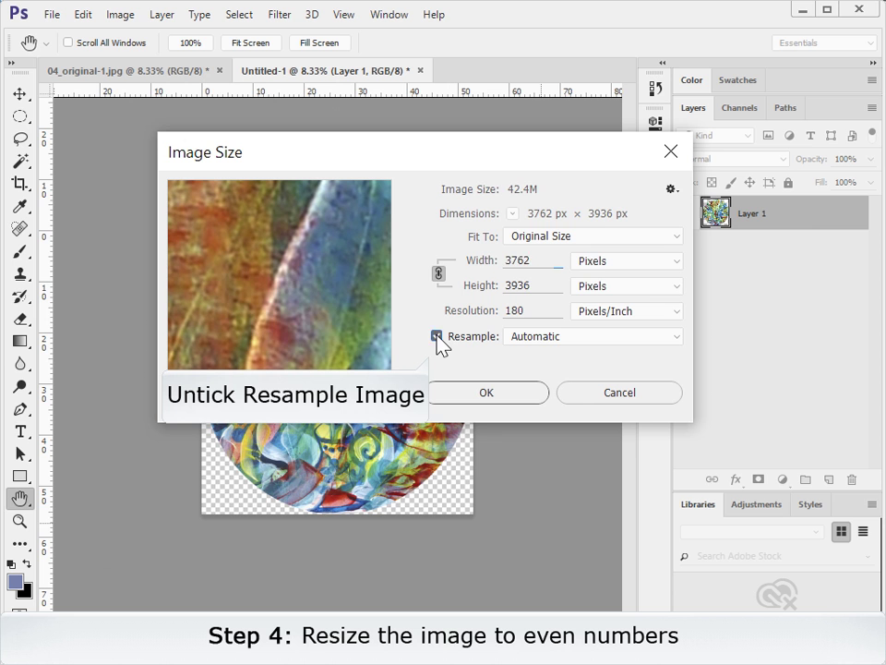
{"action": "double_click", "coordinate": [515, 311]}
{"action": "type", "text": "150"}
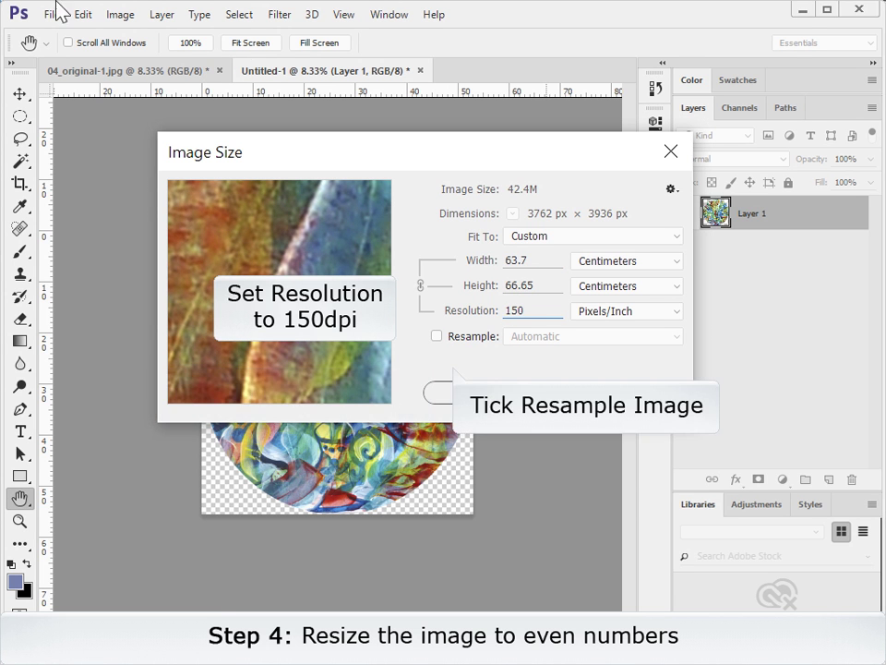
{"action": "left_click", "coordinate": [437, 337]}
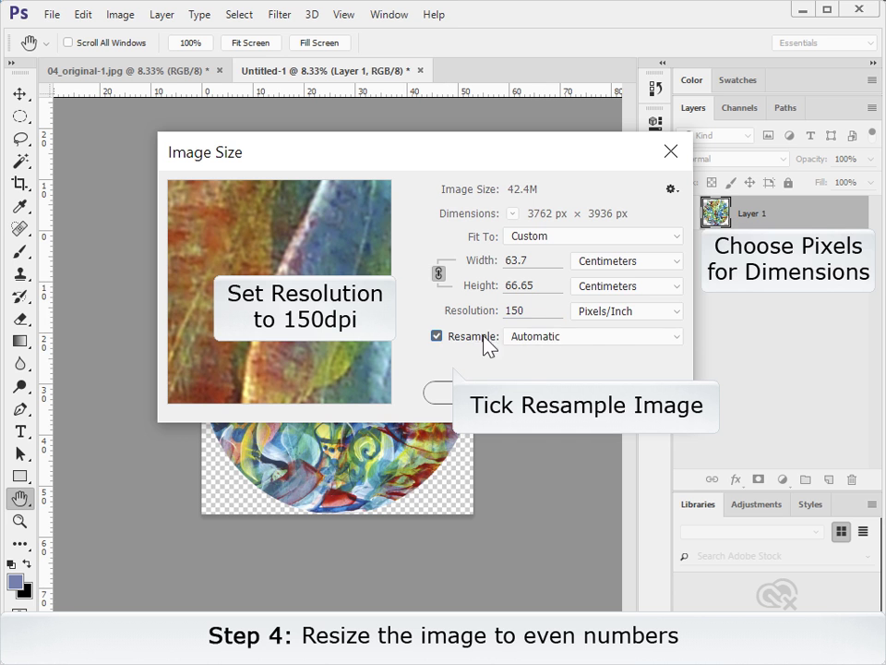
Step: Switch to pixels, unlink proportions, and enter Width 3700 and Height 3900
{"action": "left_click", "coordinate": [626, 262]}
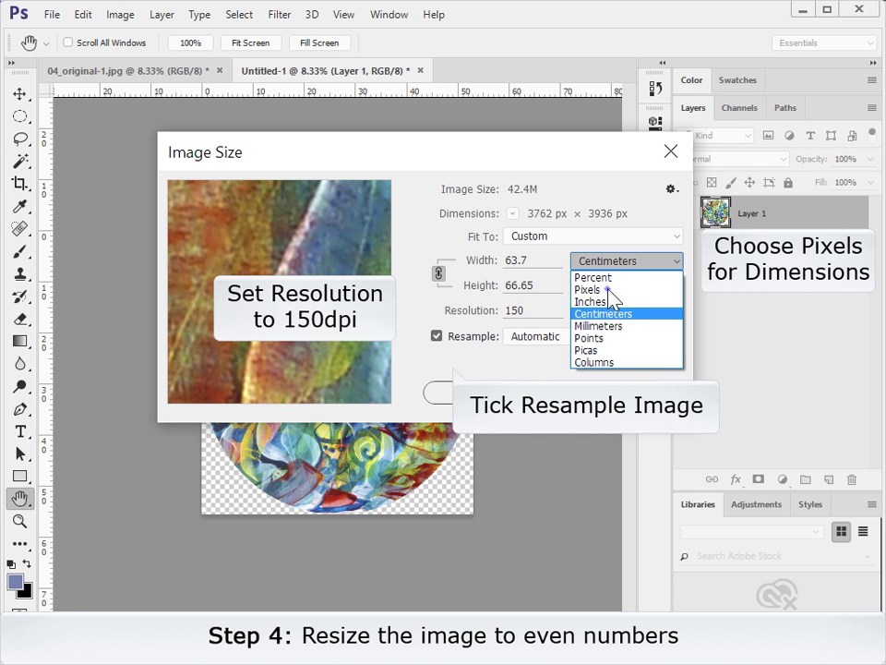
{"action": "left_click", "coordinate": [611, 290]}
{"action": "left_click", "coordinate": [438, 273]}
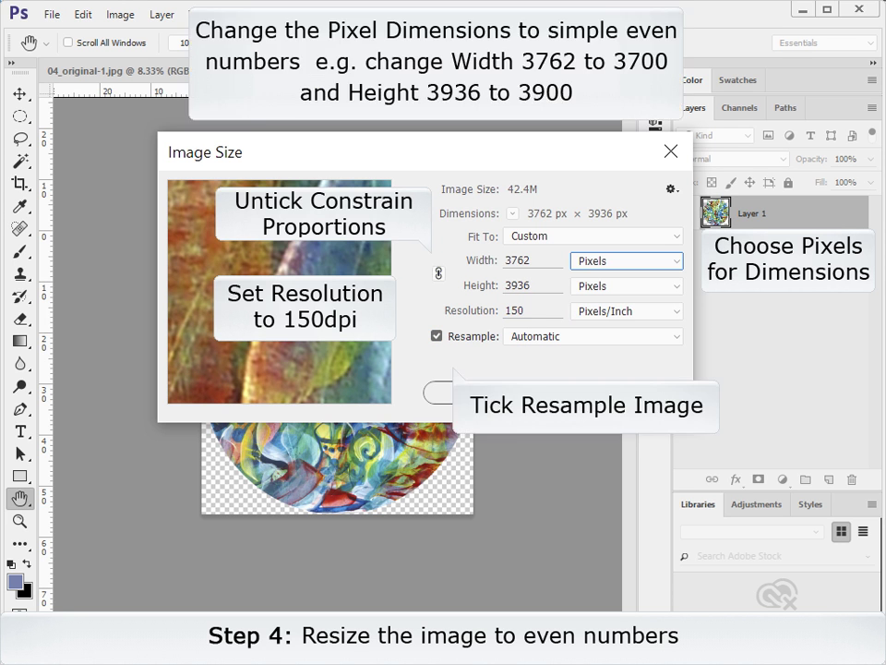
{"action": "double_click", "coordinate": [524, 260]}
{"action": "type", "text": "3700"}
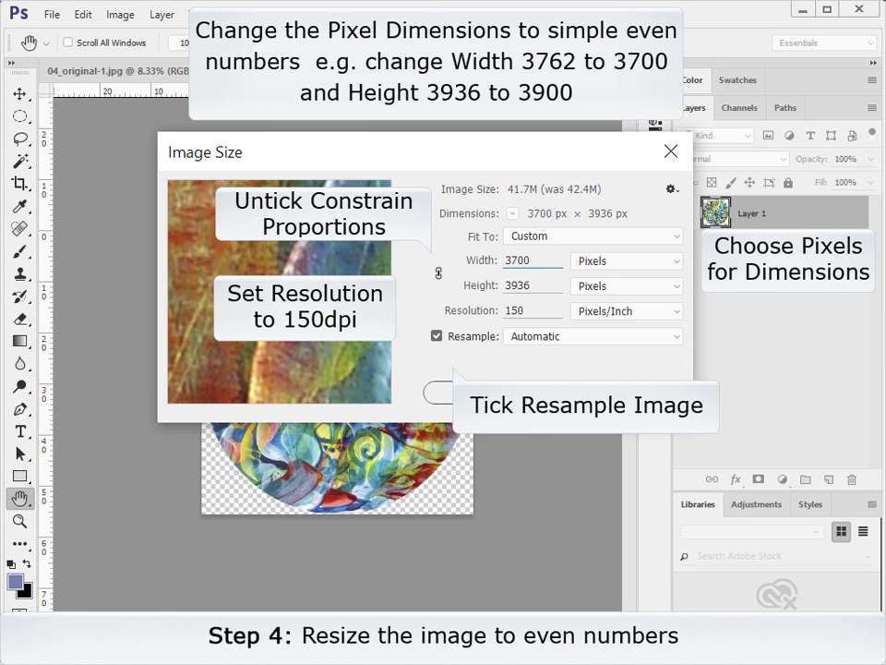
{"action": "double_click", "coordinate": [521, 285]}
{"action": "type", "text": "3900"}
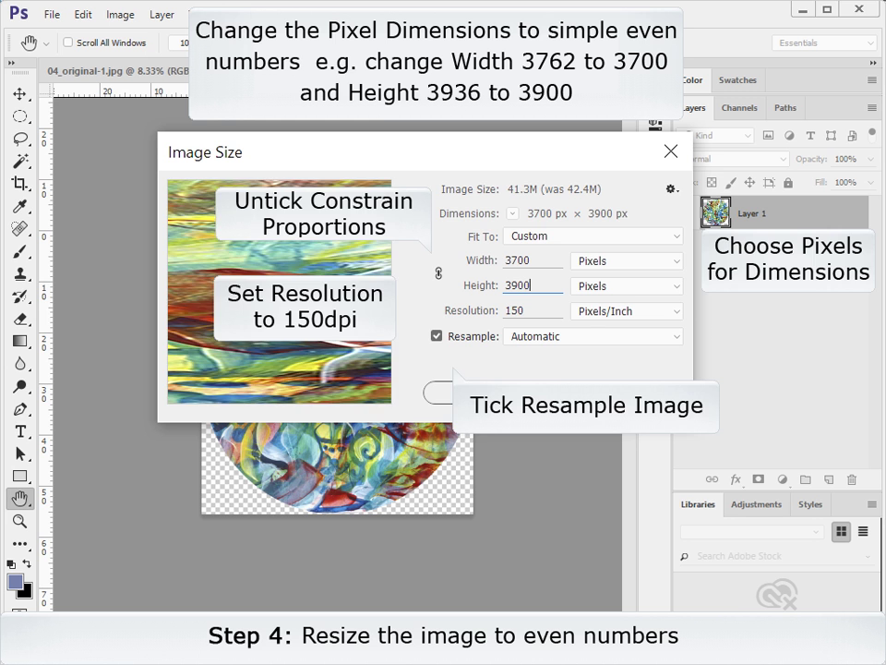
Step: Apply the 3700 × 3900 px resize and drag Layer 1 to New Layer, creating Layer 1 copy
{"action": "left_click", "coordinate": [486, 393]}
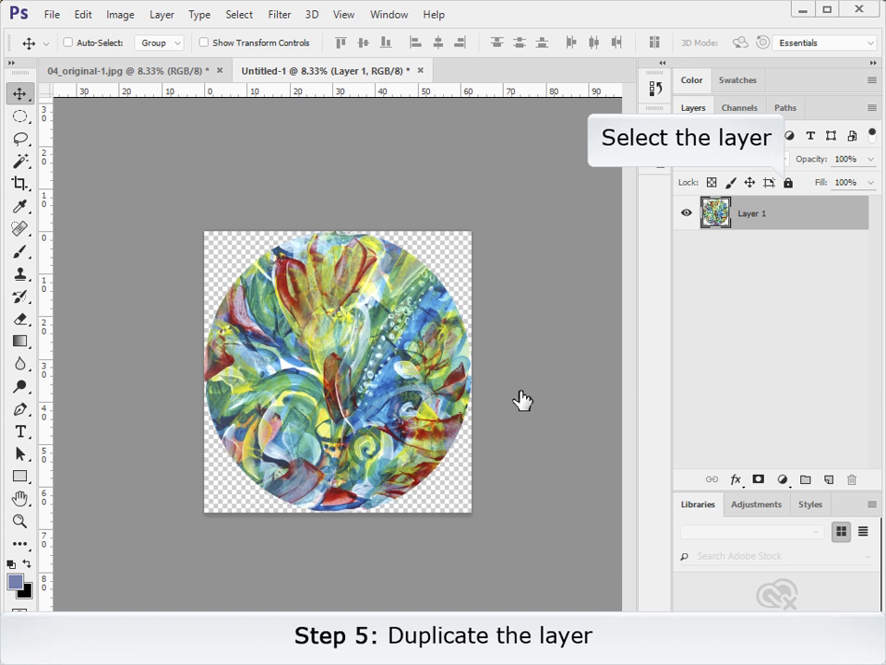
{"action": "left_click_drag", "start_coordinate": [791, 213], "coordinate": [828, 479]}
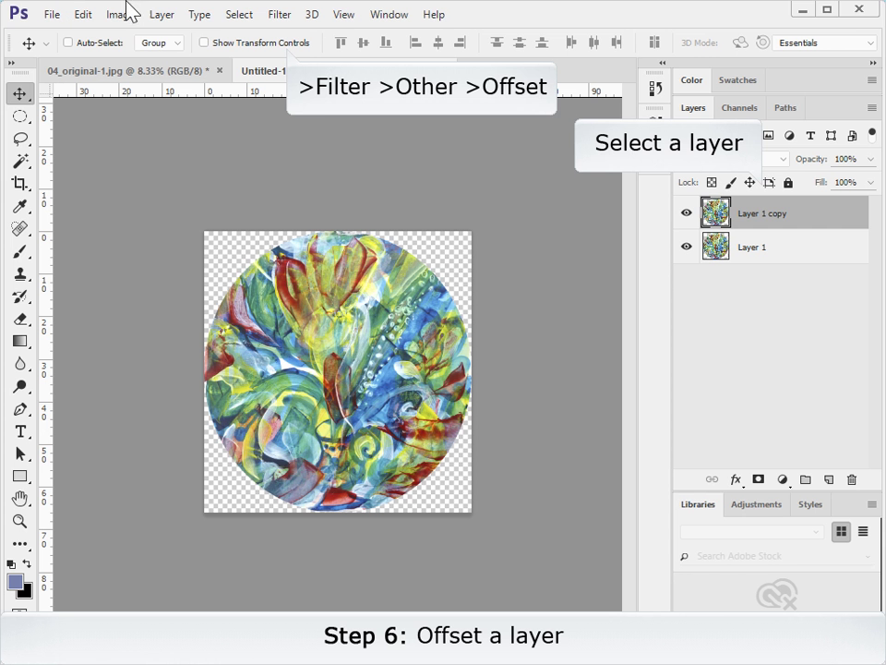
Step: Offset Layer 1 copy 1850 px horizontally and 1950 px vertically with Wrap Around, then check by toggling Layer 1
{"action": "left_click", "coordinate": [277, 19]}
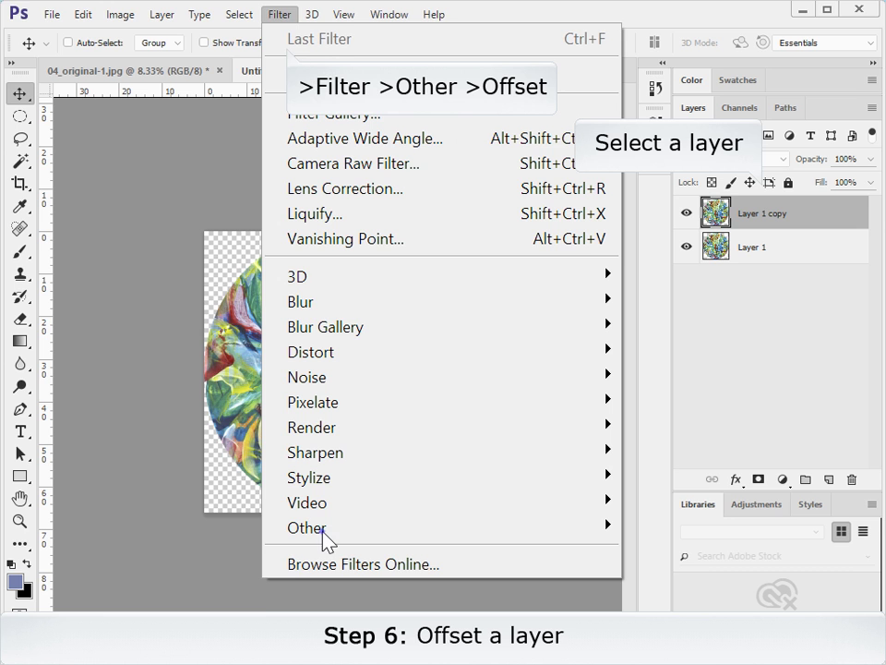
{"action": "mouse_move", "coordinate": [439, 467]}
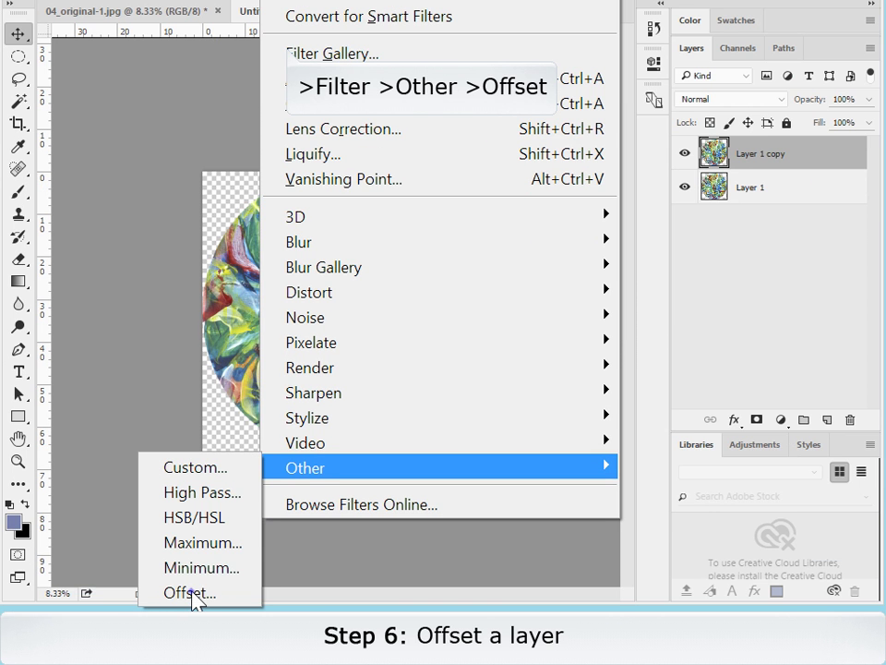
{"action": "left_click", "coordinate": [190, 592]}
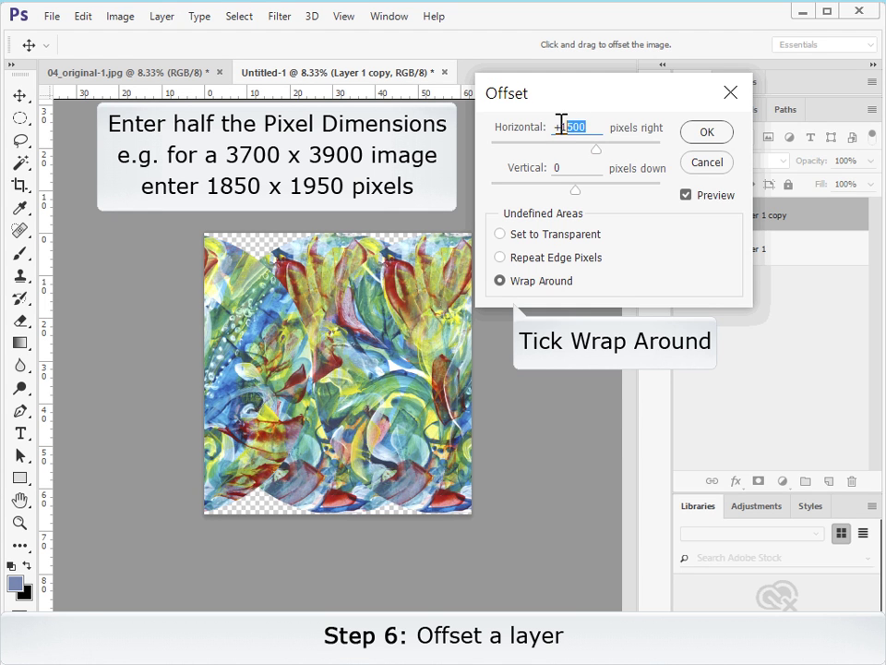
{"action": "type", "text": "1850"}
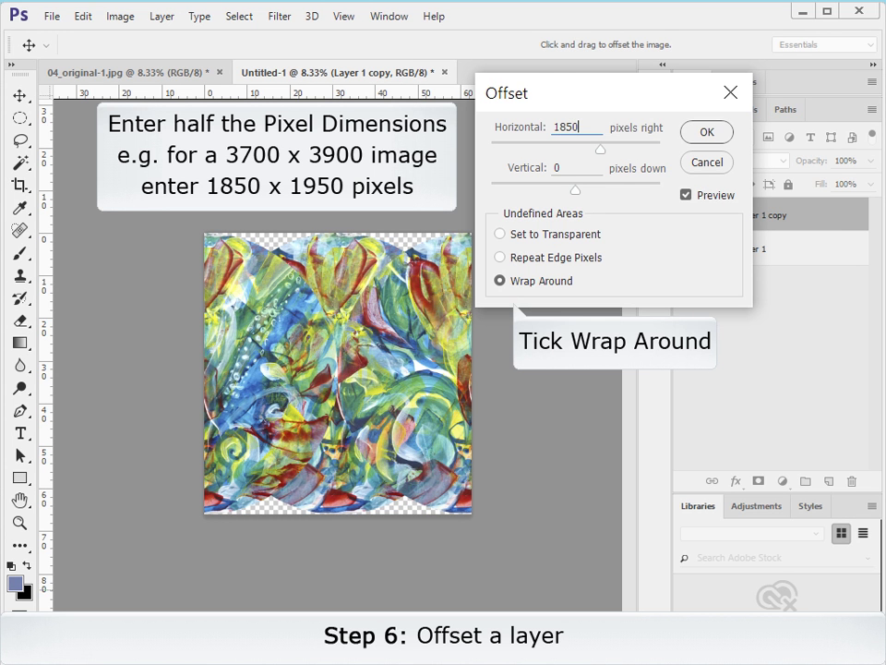
{"action": "left_click", "coordinate": [534, 168]}
{"action": "type", "text": "19"}
{"action": "type", "text": "50"}
{"action": "left_click", "coordinate": [700, 134]}
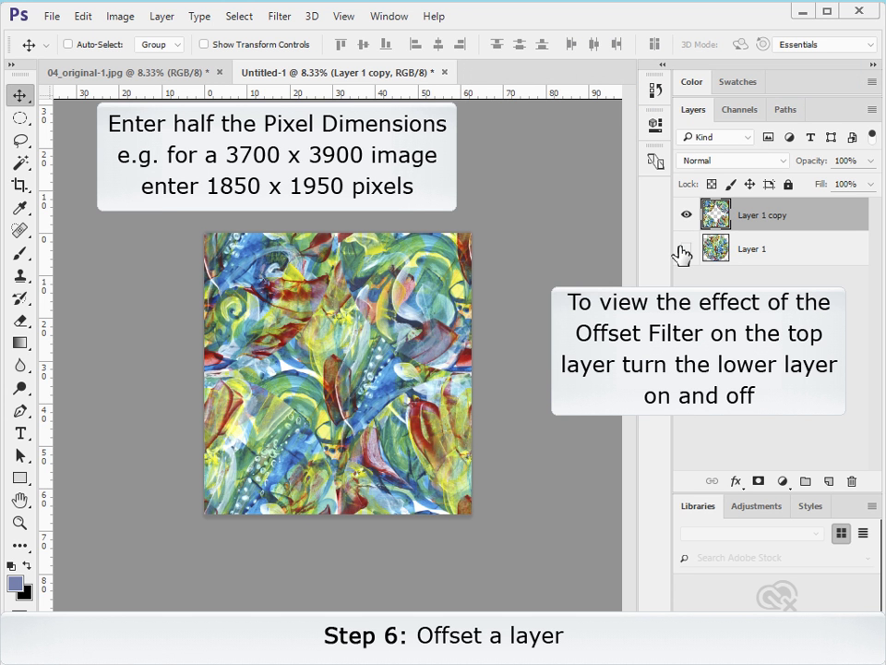
{"action": "left_click", "coordinate": [685, 248]}
{"action": "left_click", "coordinate": [684, 249]}
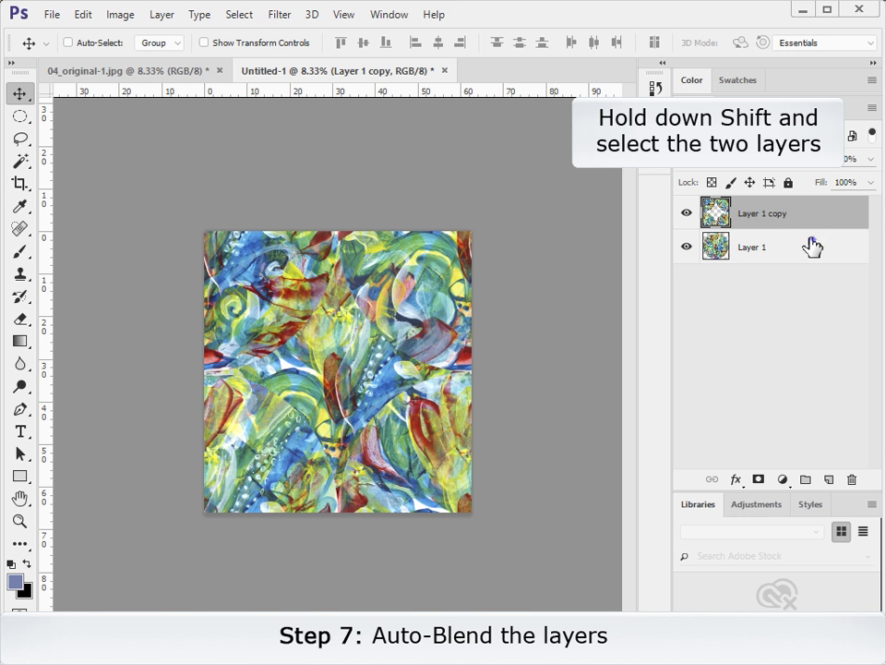
Step: Select both layers and run Auto-Blend Layers with the Panorama method
{"action": "left_click", "coordinate": [810, 246], "text": "shift"}
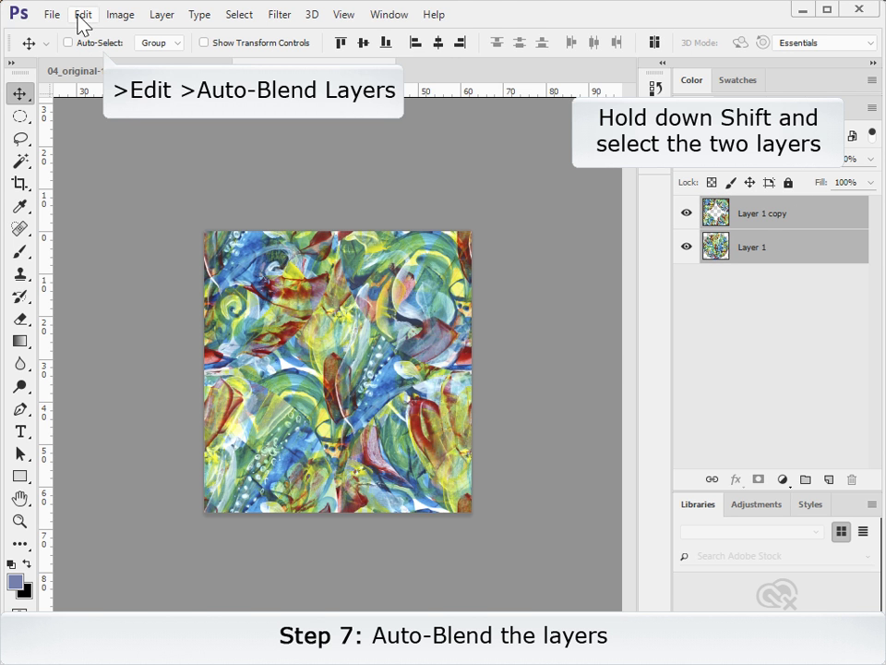
{"action": "left_click", "coordinate": [83, 15]}
{"action": "left_click", "coordinate": [173, 467]}
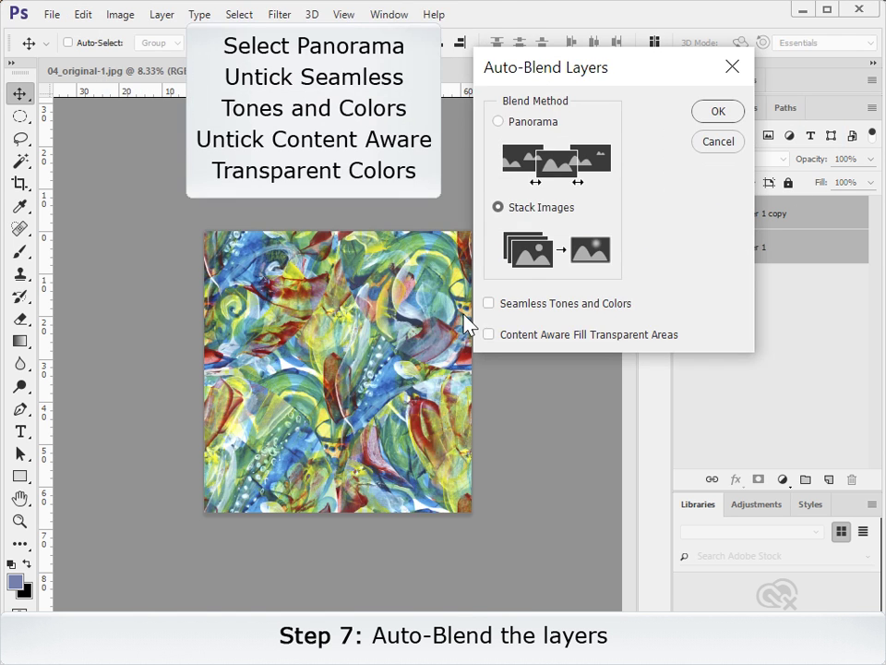
{"action": "left_click", "coordinate": [498, 122]}
{"action": "left_click", "coordinate": [715, 116]}
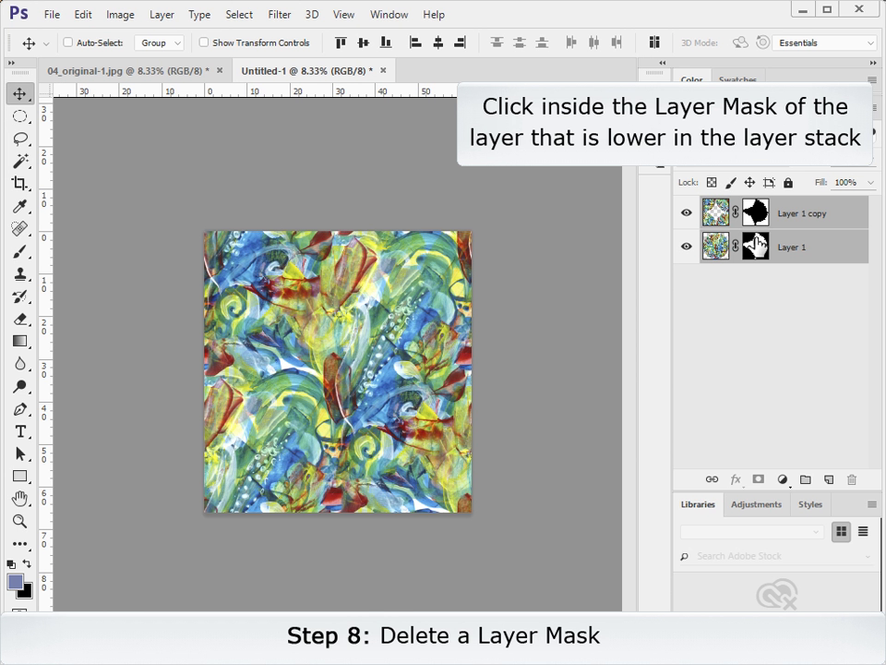
Step: Drag Layer 1's mask to the trash and choose Delete instead of Apply
{"action": "left_click_drag", "start_coordinate": [755, 245], "coordinate": [851, 467]}
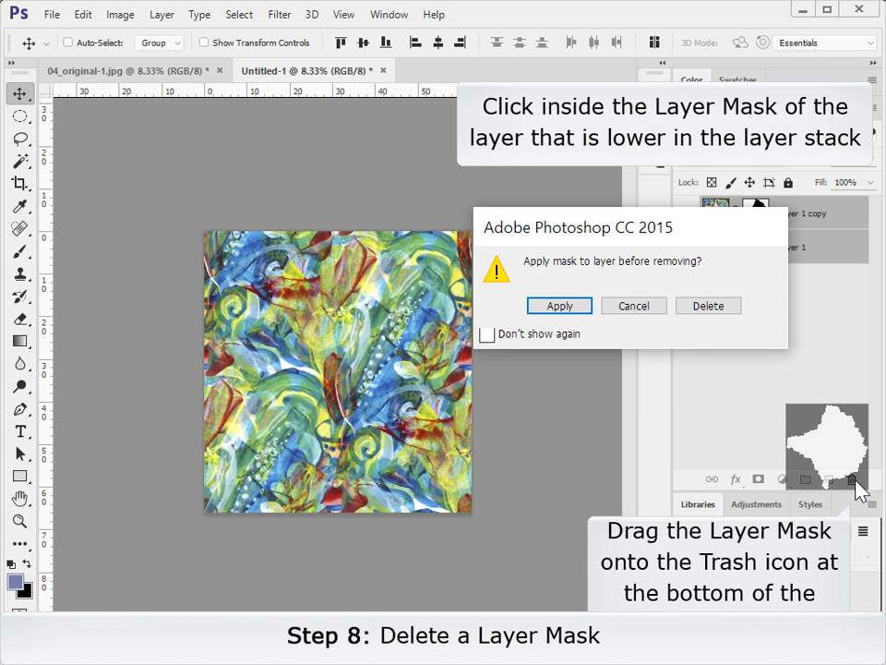
{"action": "left_click", "coordinate": [697, 308]}
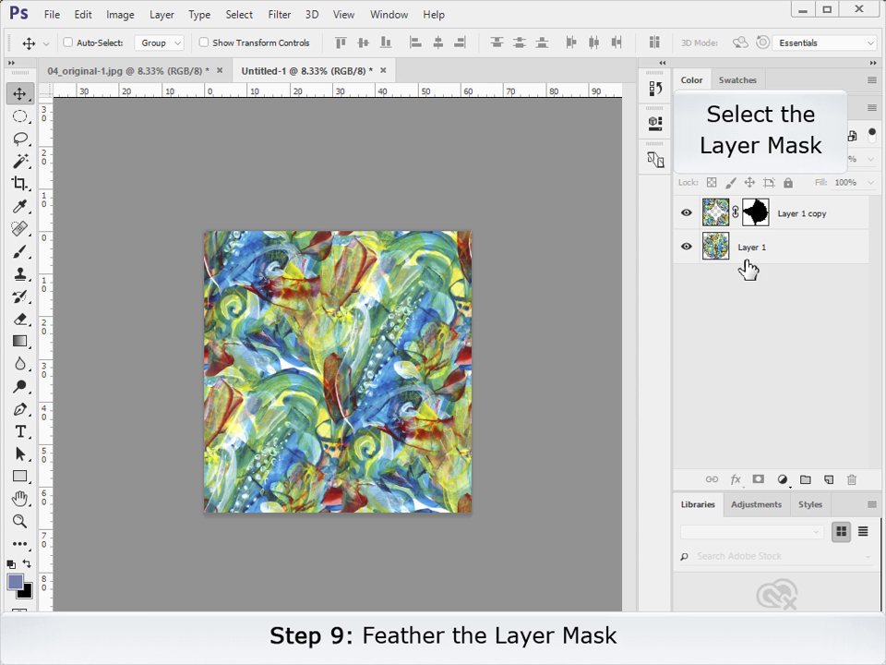
Step: Give the Layer 1 copy mask a 10 px Feather, then toggle Layer 1 to inspect the edge
{"action": "left_click", "coordinate": [755, 215]}
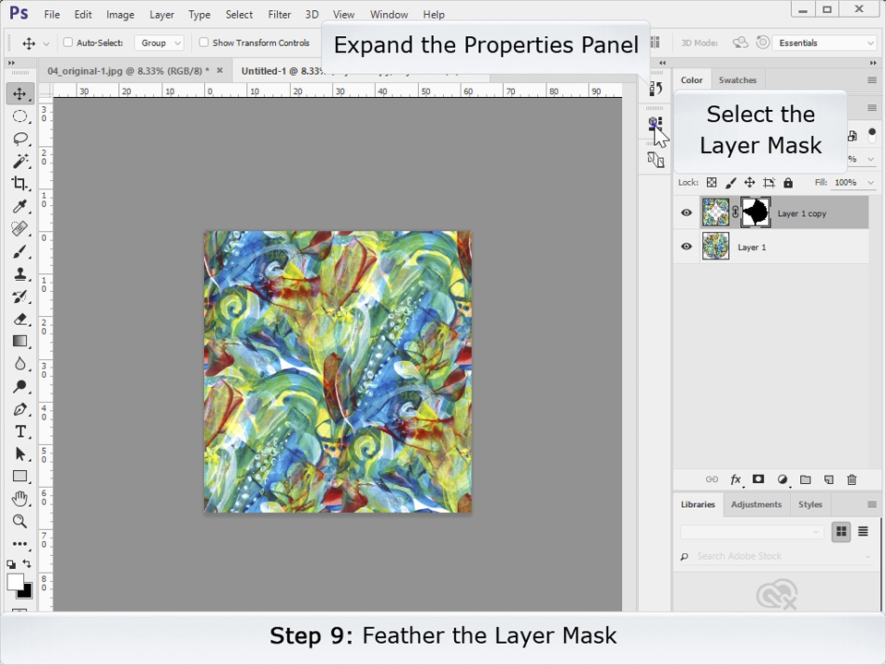
{"action": "left_click", "coordinate": [657, 123]}
{"action": "left_click", "coordinate": [580, 268]}
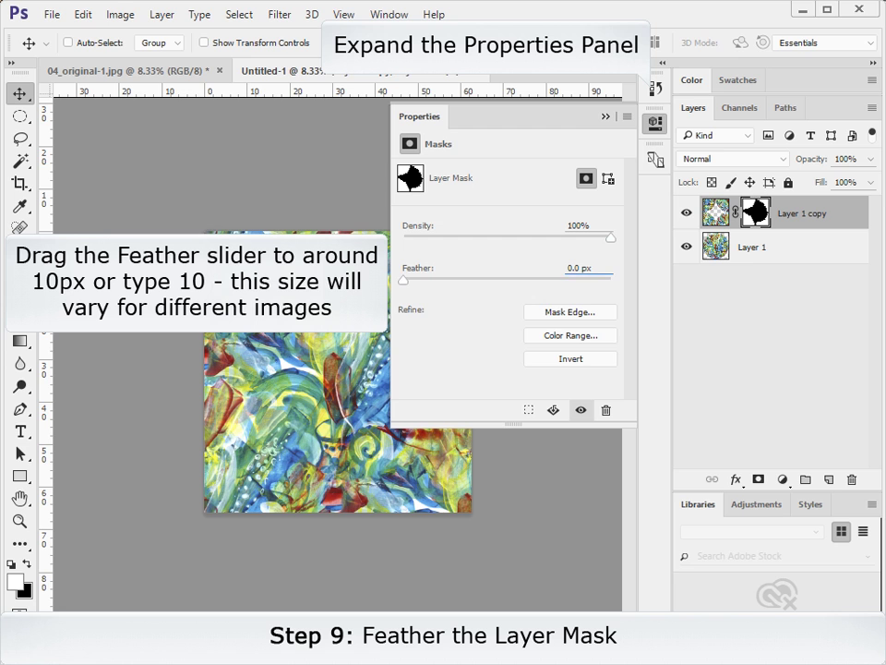
{"action": "type", "text": "10"}
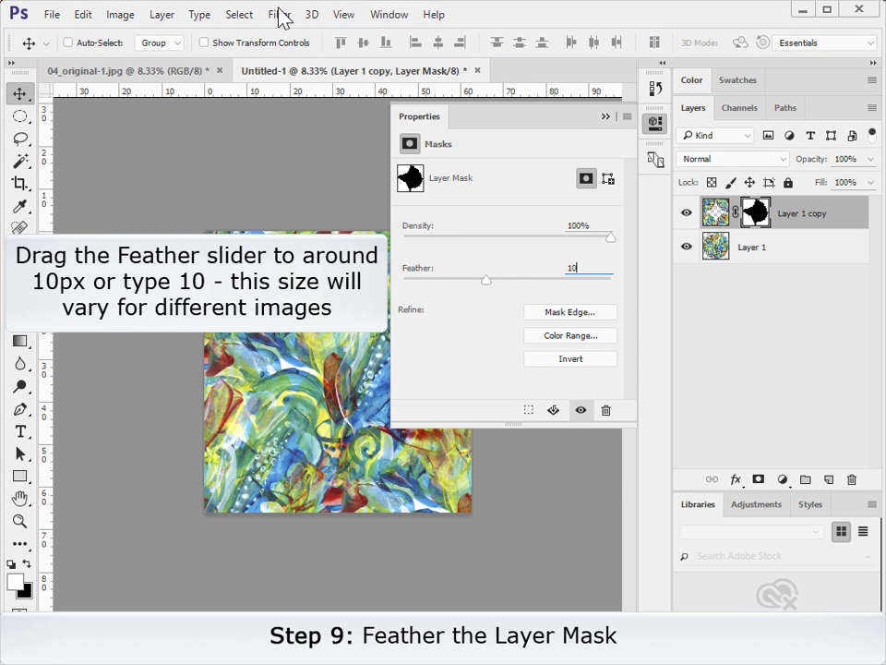
{"action": "left_click", "coordinate": [607, 117]}
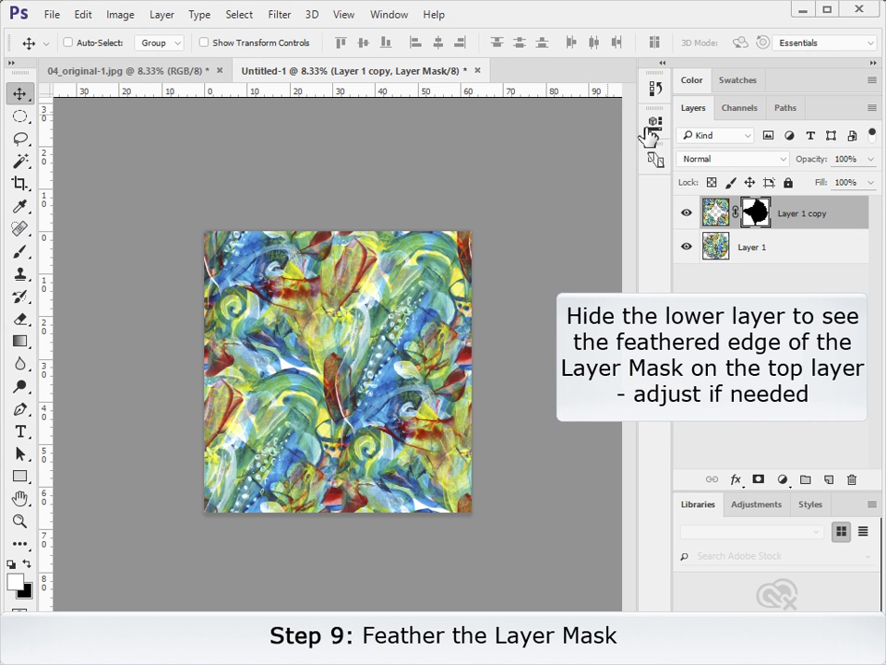
{"action": "left_click", "coordinate": [685, 246]}
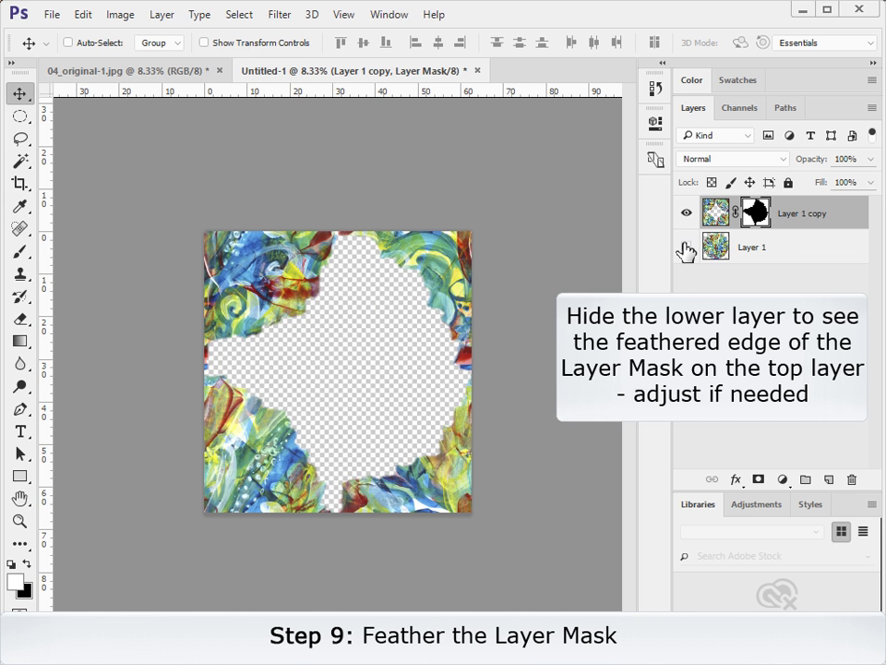
{"action": "left_click", "coordinate": [685, 247]}
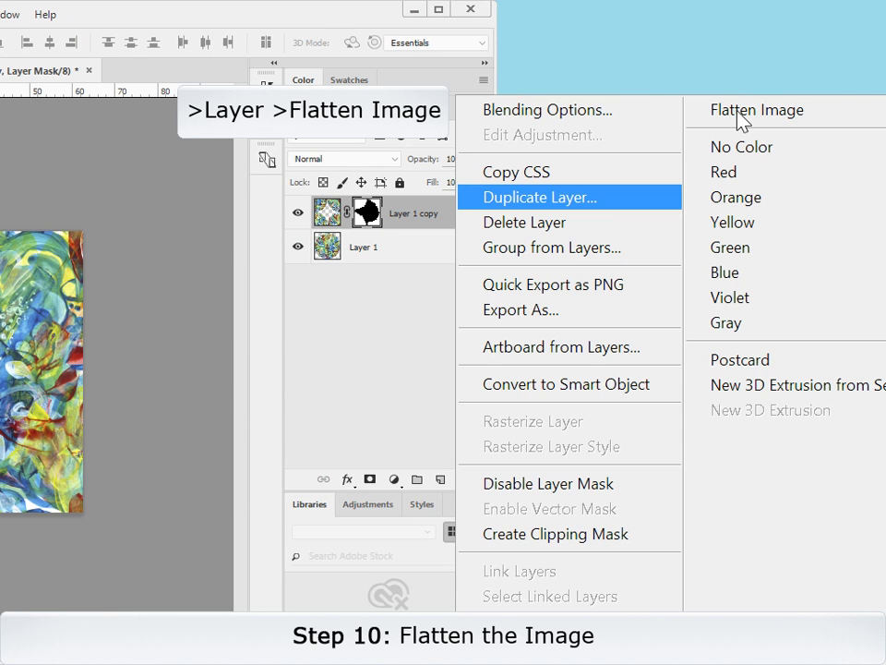
Step: Flatten Untitled-1 into one Background layer with Flatten Image
{"action": "left_click", "coordinate": [757, 110]}
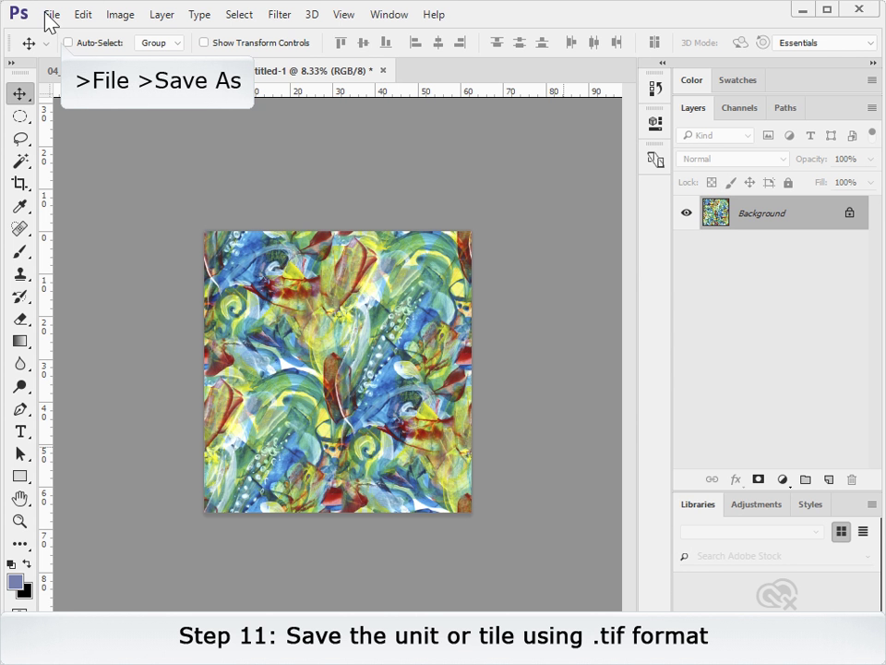
Step: Save the flattened tile as the TIFF file '04 unit.tif' with no image compression
{"action": "left_click", "coordinate": [50, 15]}
{"action": "left_click", "coordinate": [92, 303]}
{"action": "type", "text": "0"}
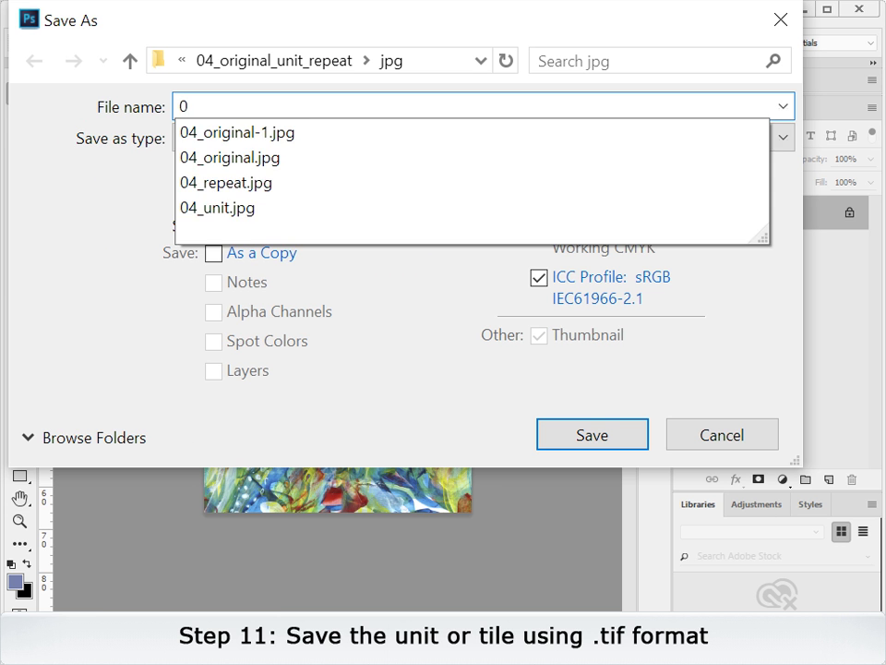
{"action": "type", "text": "4 unit"}
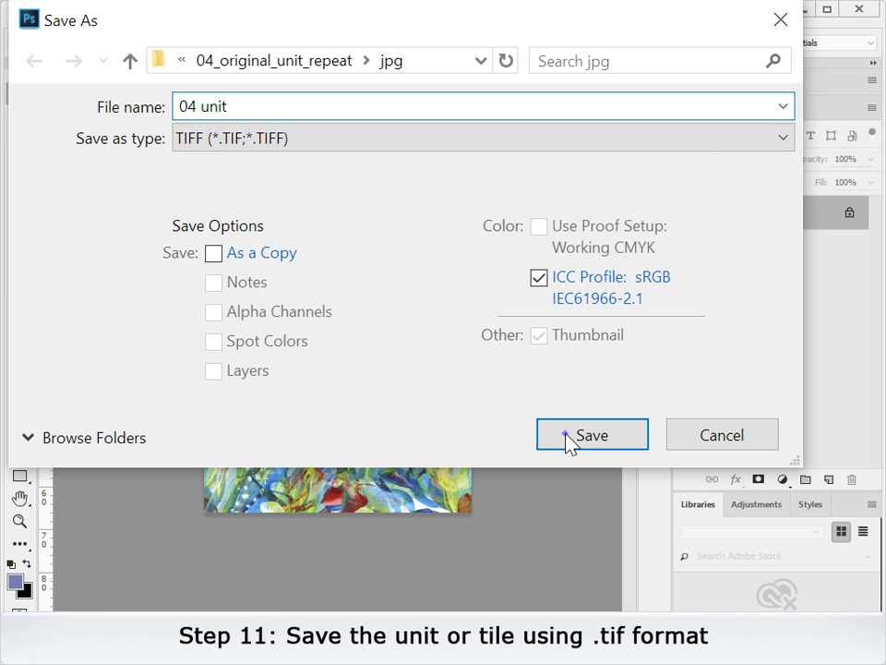
{"action": "left_click", "coordinate": [570, 438]}
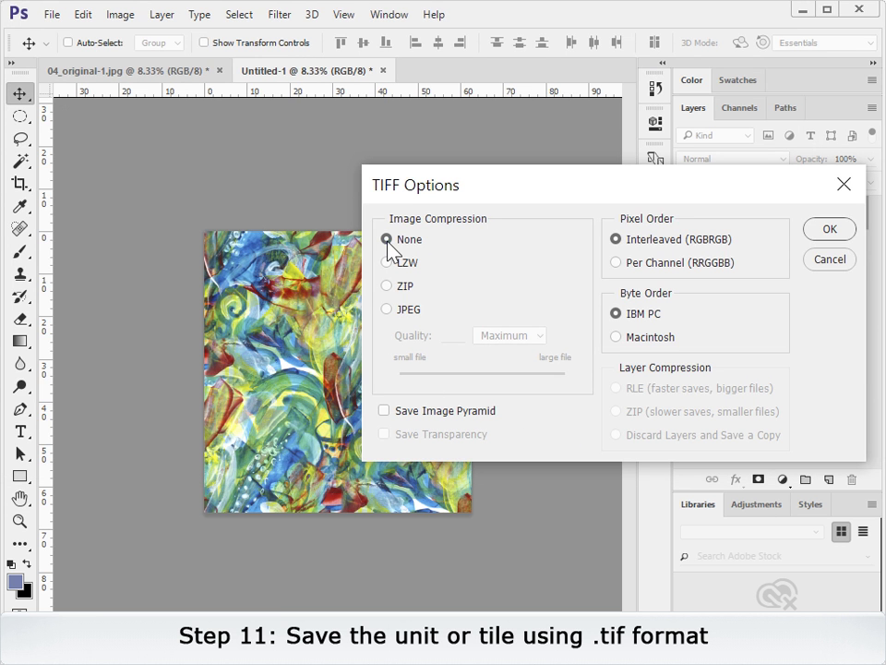
{"action": "left_click", "coordinate": [830, 233]}
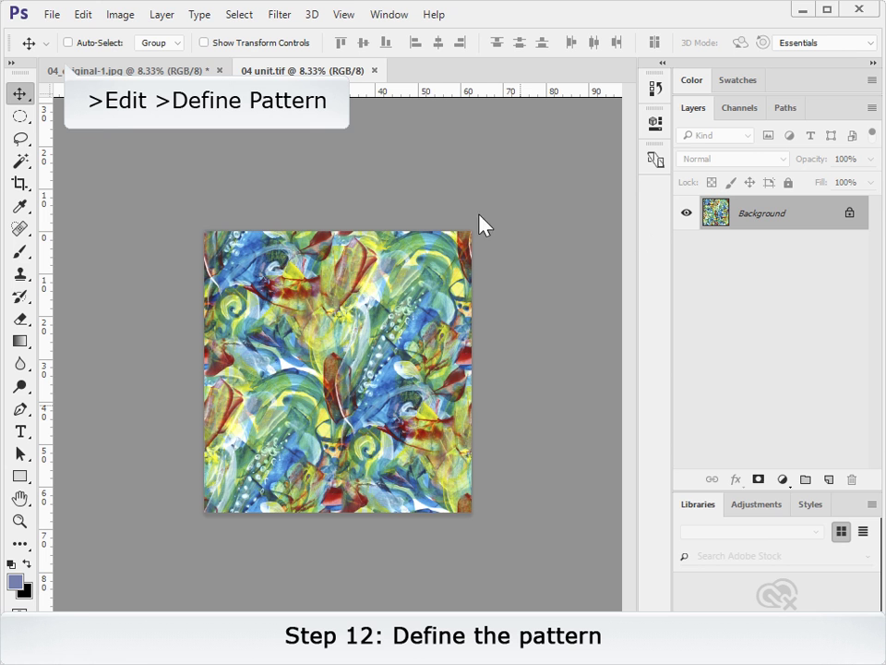
Step: Define the tile as a pattern named 04 unit.tif
{"action": "left_click", "coordinate": [82, 15]}
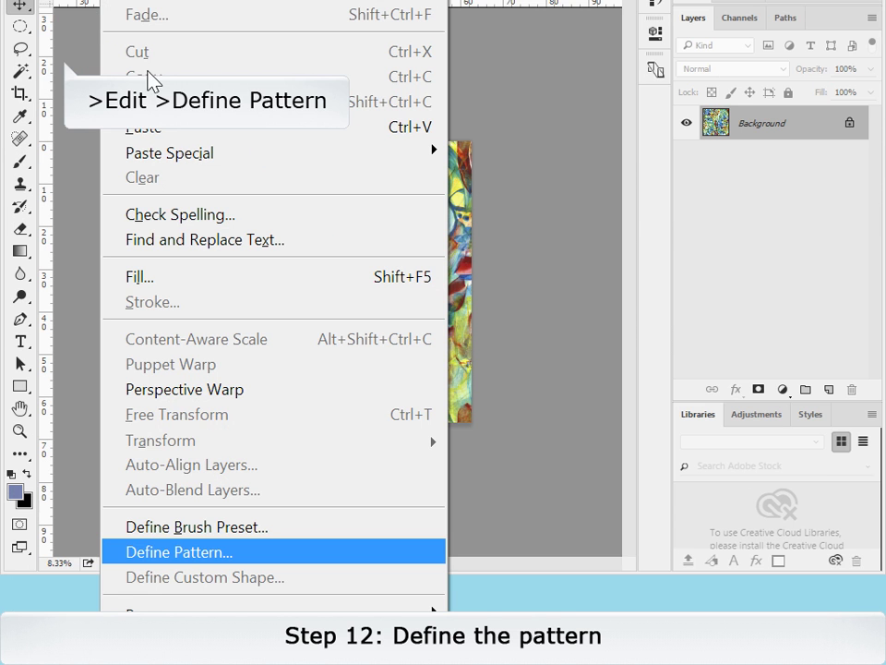
{"action": "left_click", "coordinate": [201, 552]}
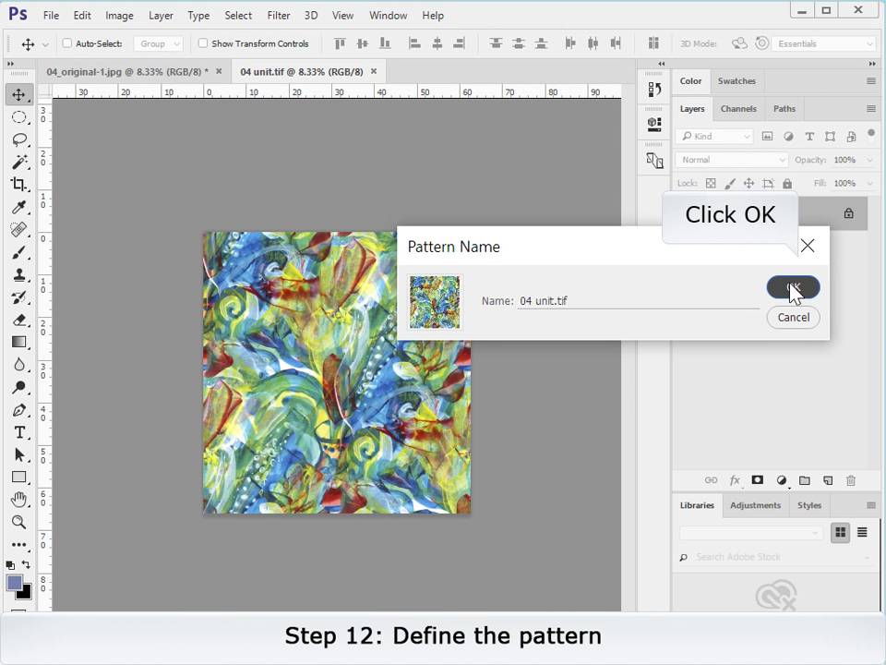
{"action": "left_click", "coordinate": [792, 288]}
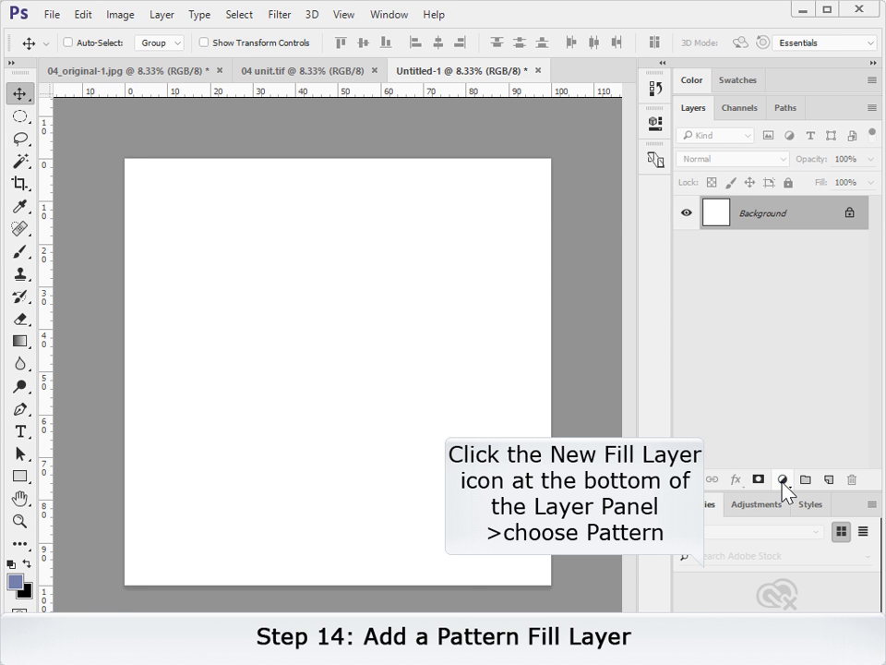
Step: Add a Pattern Fill layer tiling the 04 unit pattern at 100% scale
{"action": "left_click", "coordinate": [786, 480]}
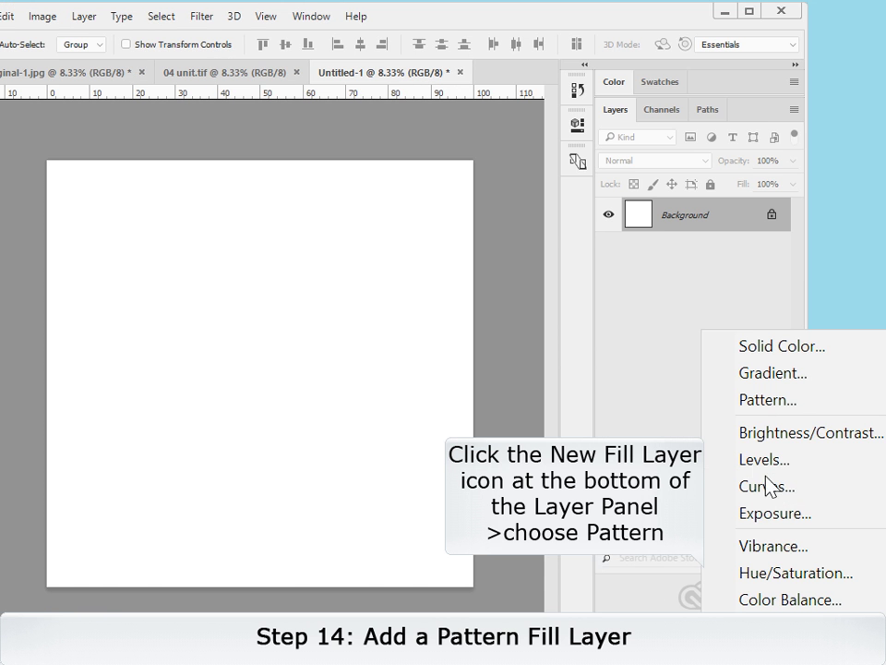
{"action": "left_click", "coordinate": [748, 400]}
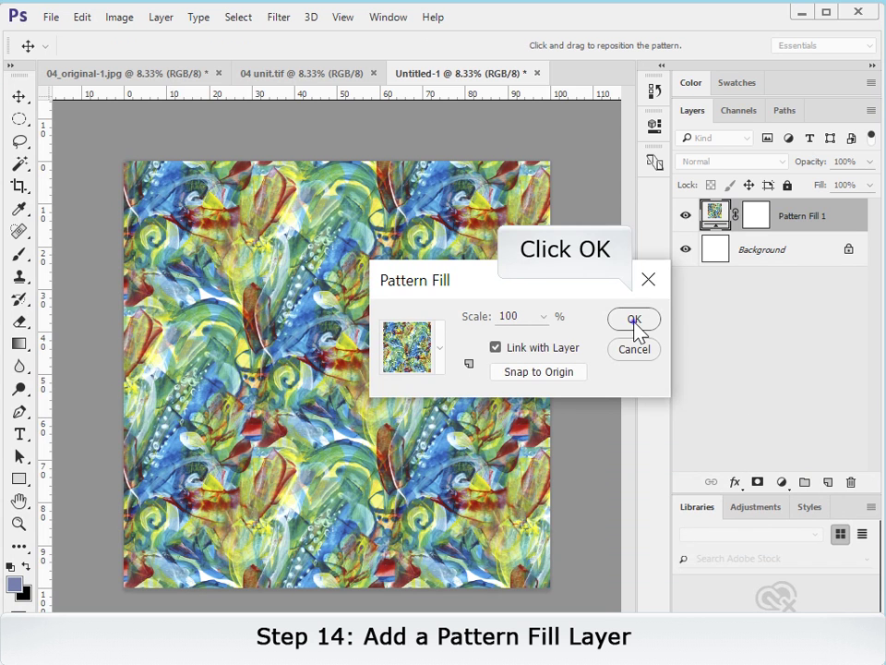
{"action": "left_click", "coordinate": [560, 330]}
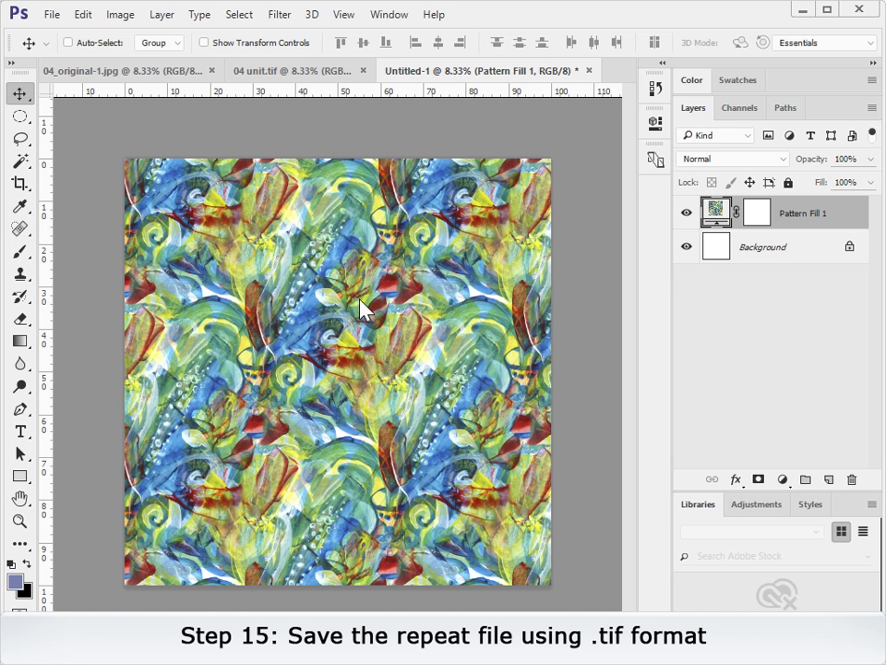
Step: Save the document as the layered TIFF '04 repeat.tif' with no compression
{"action": "left_click", "coordinate": [52, 14]}
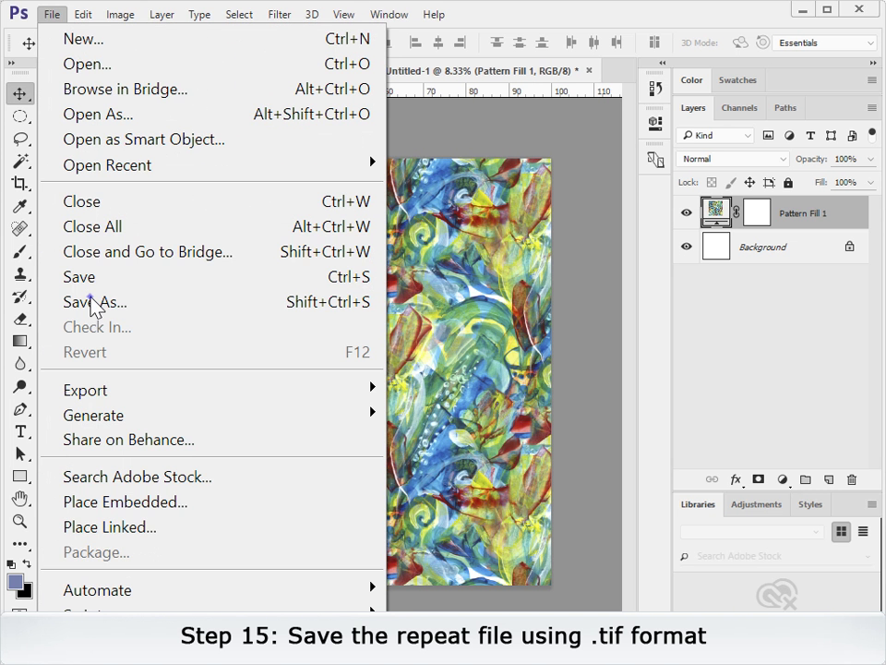
{"action": "left_click", "coordinate": [93, 303]}
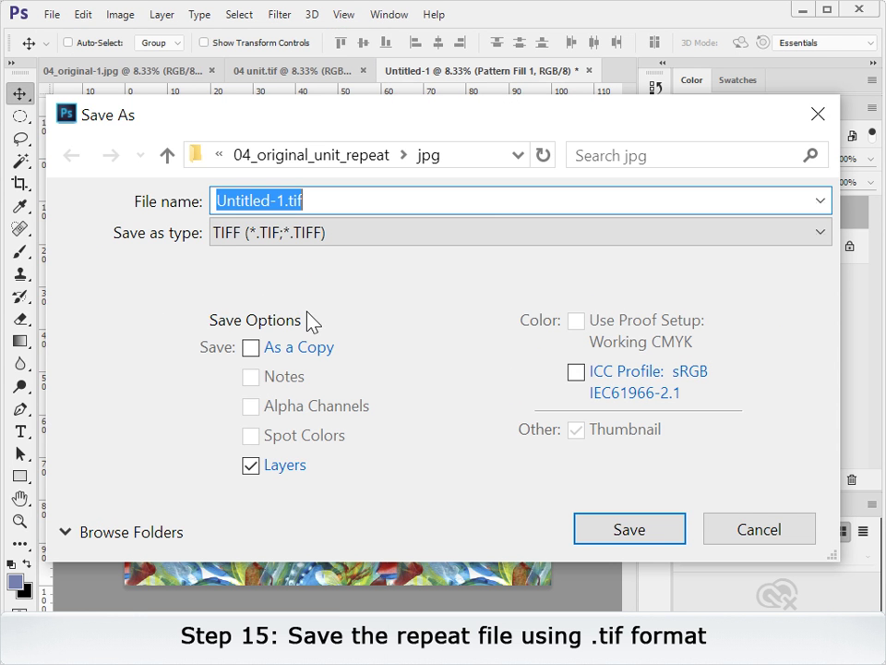
{"action": "type", "text": "04 repeat"}
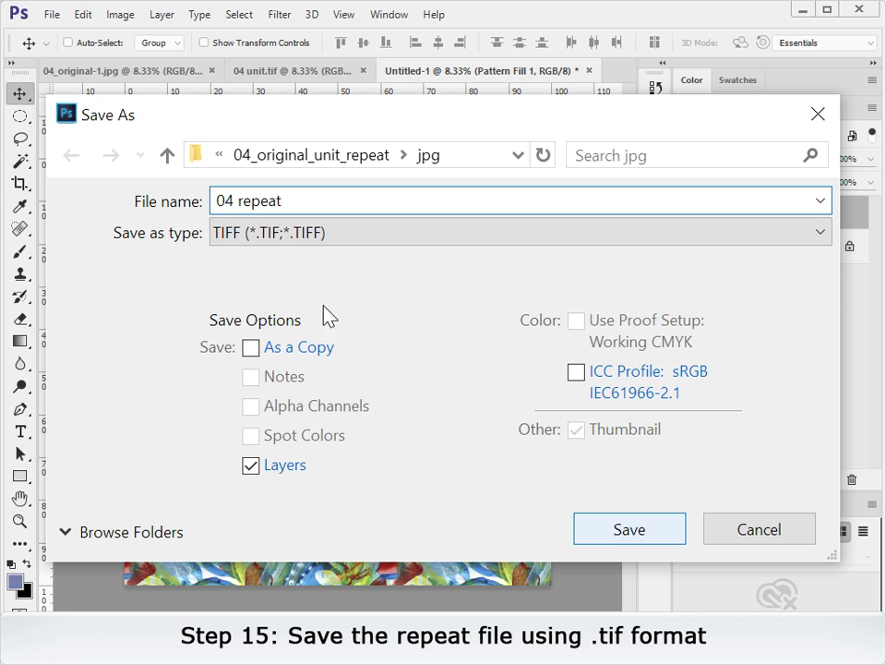
{"action": "left_click", "coordinate": [346, 237]}
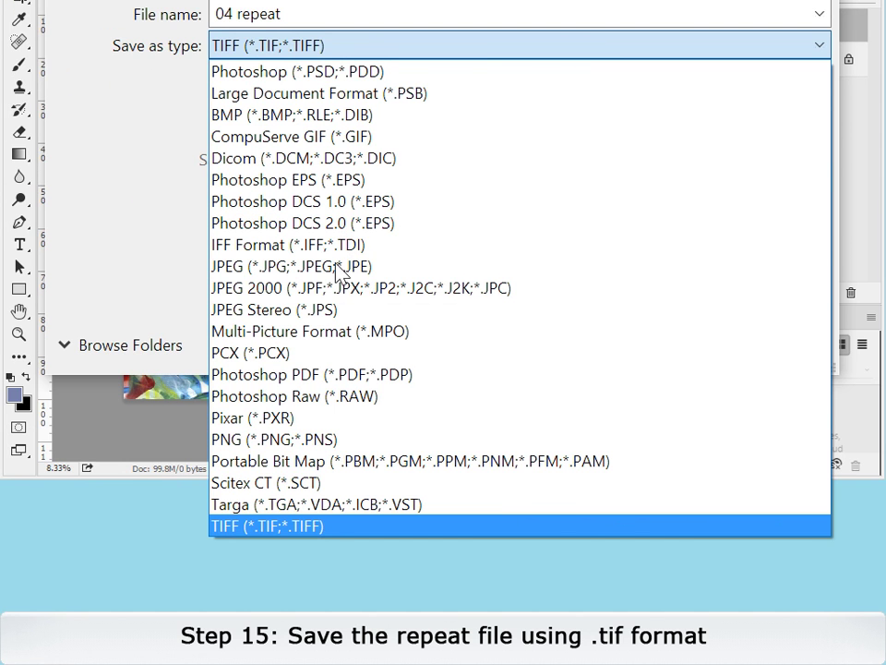
{"action": "left_click", "coordinate": [334, 527]}
{"action": "left_click", "coordinate": [611, 529]}
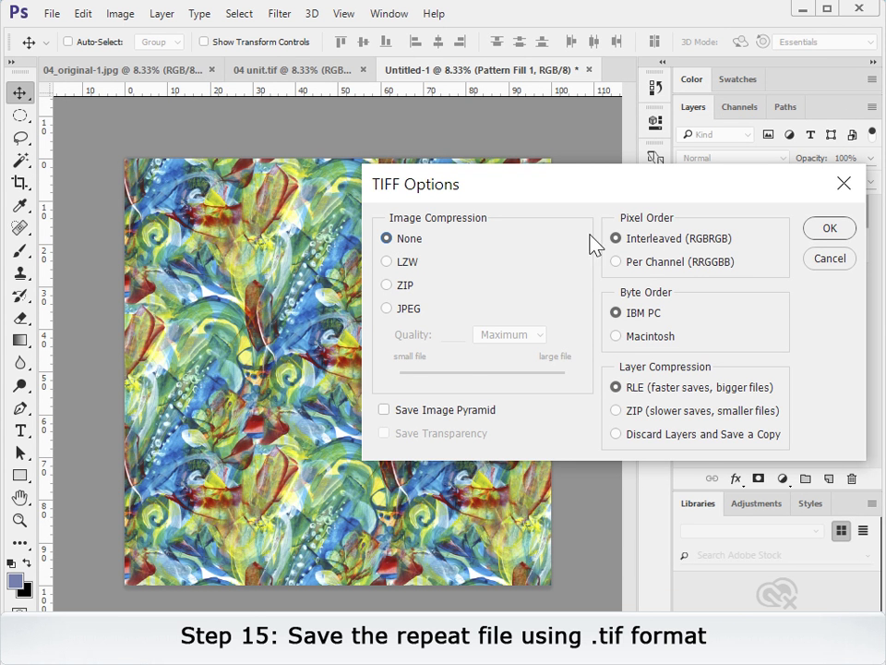
{"action": "left_click", "coordinate": [828, 229]}
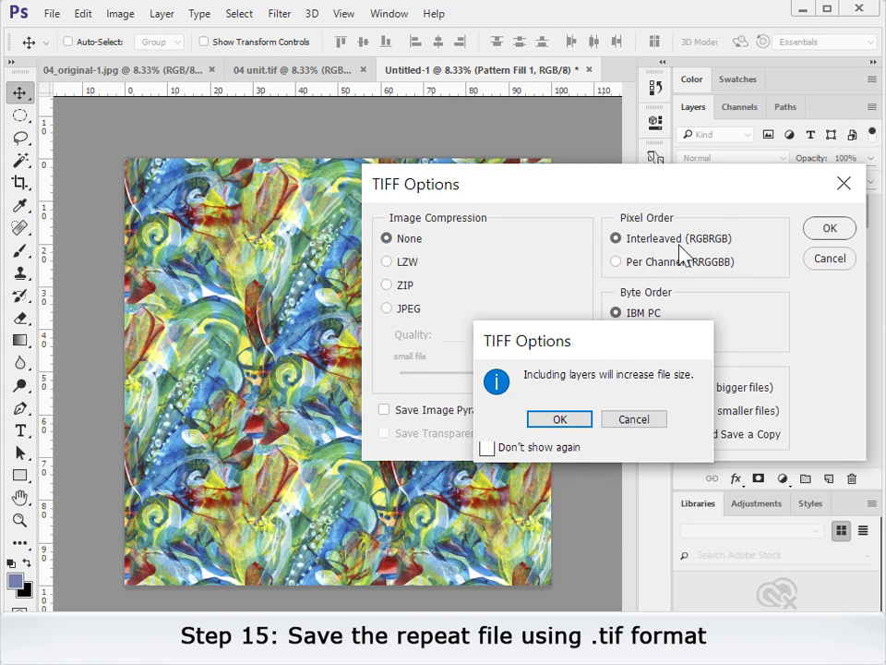
{"action": "left_click", "coordinate": [563, 420]}
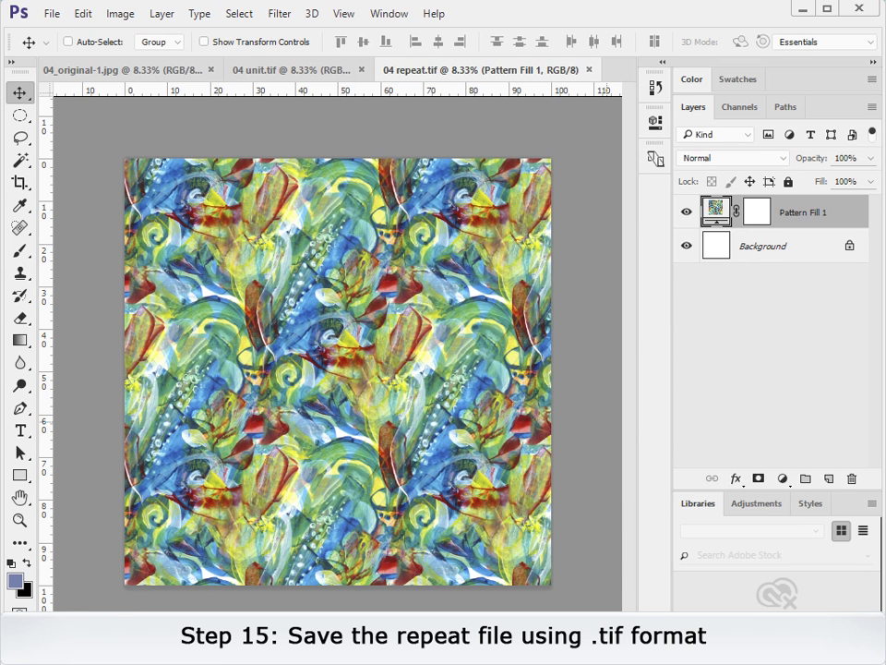